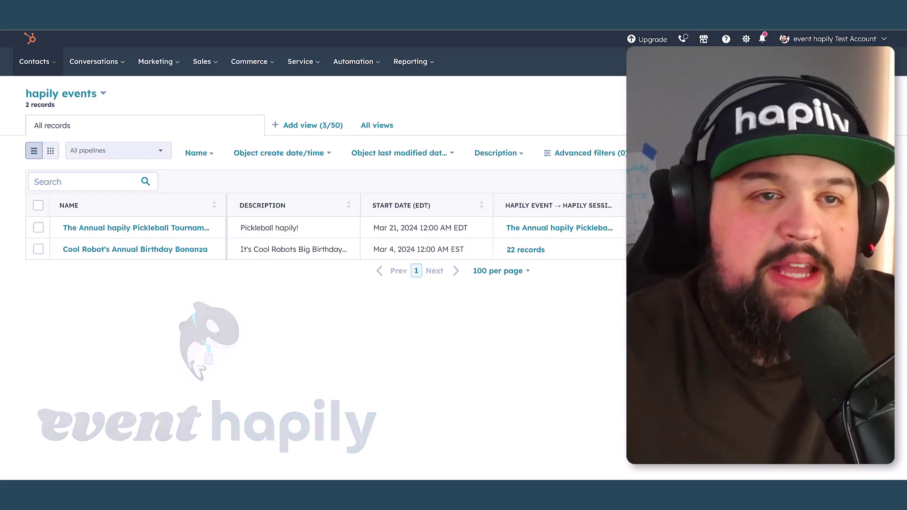
Start a new hapily event named 'Max's Awesome Birthday party!' with description 'Max is turning 36...'
left_click(860, 94)
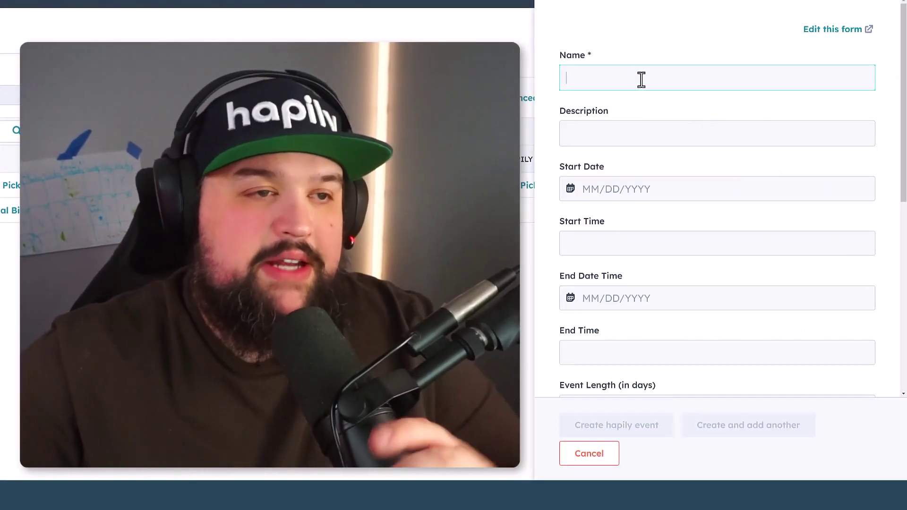
type("Max's Awe")
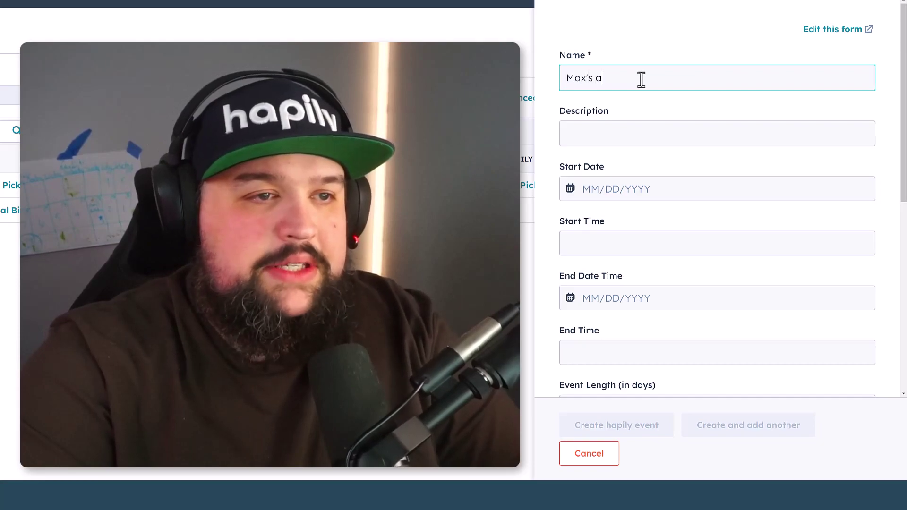
type("some Birth")
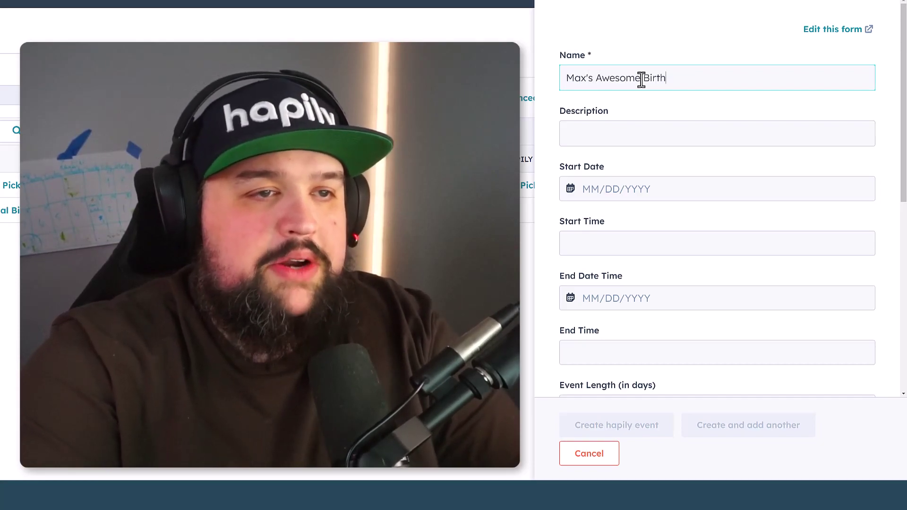
type("day party!")
left_click(689, 141)
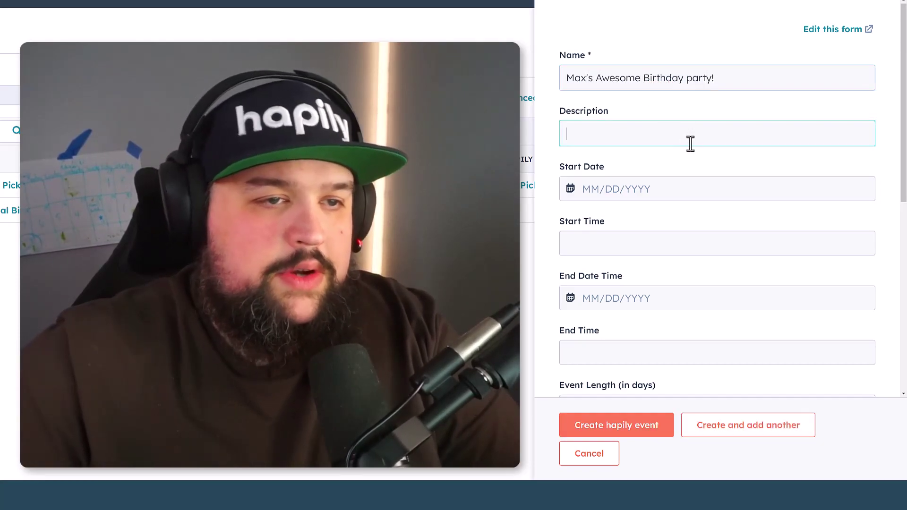
type("Max is tu")
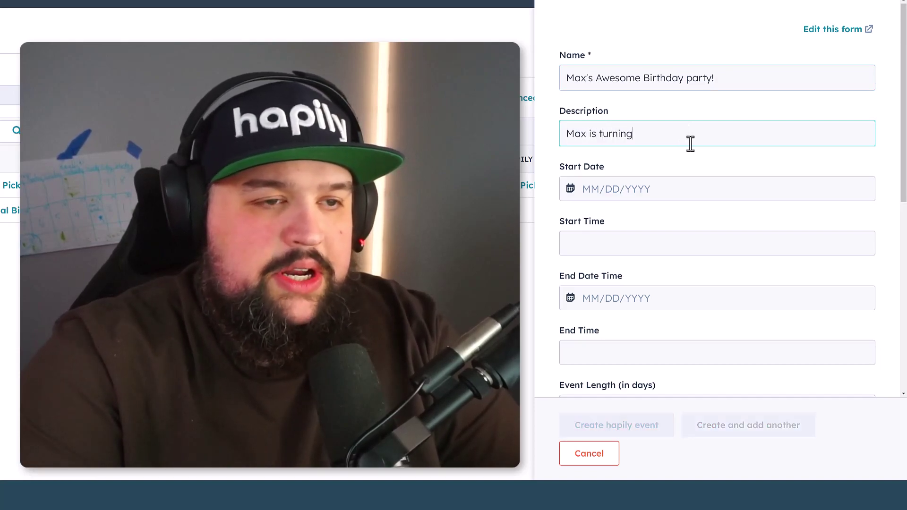
type("rning 36")
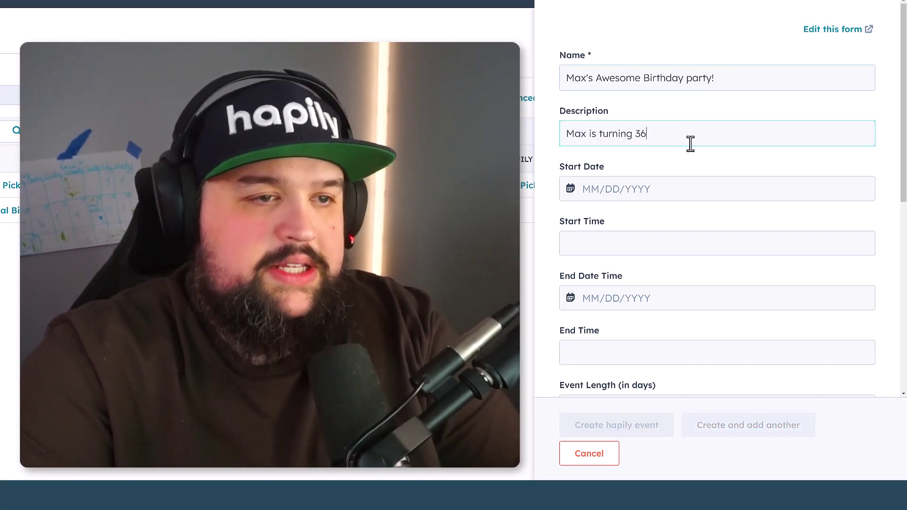
type("...")
Set the start and end dates to 03/27/2024, running from 1200 to 2300
left_click(713, 187)
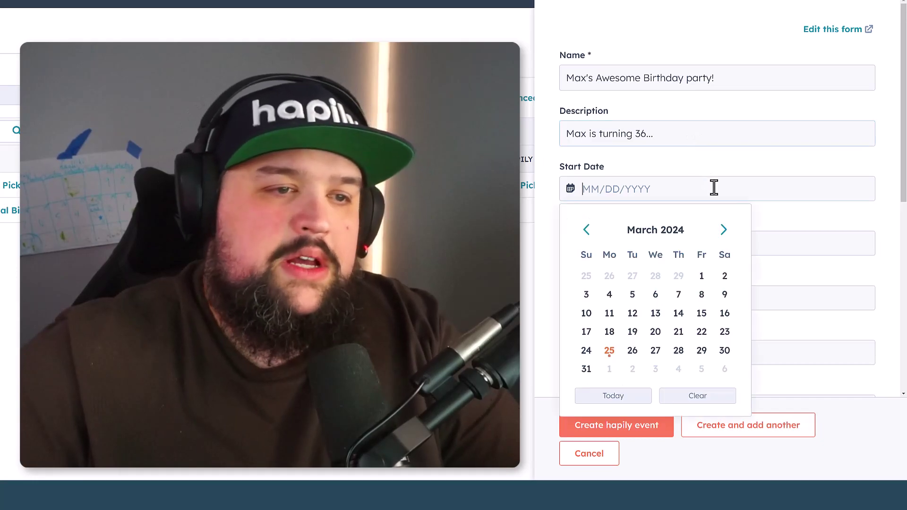
left_click(656, 351)
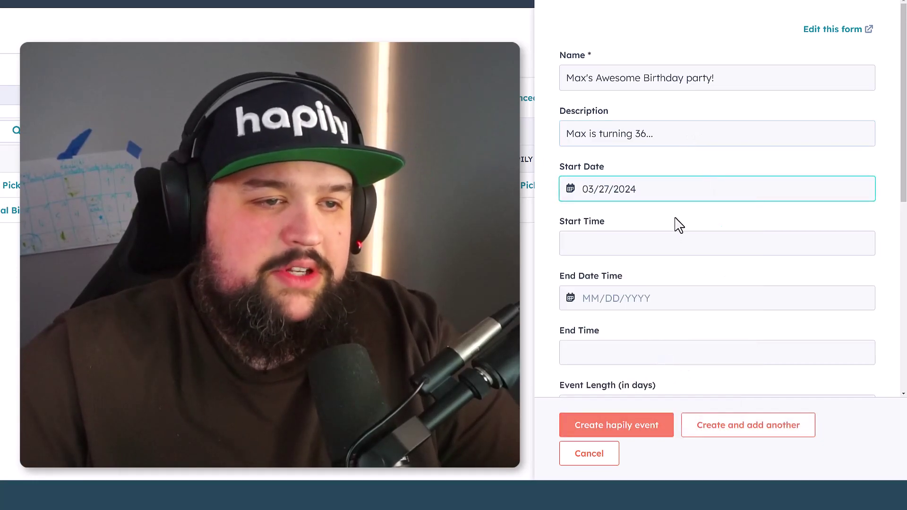
left_click(665, 242)
left_click(663, 244)
left_click(623, 268)
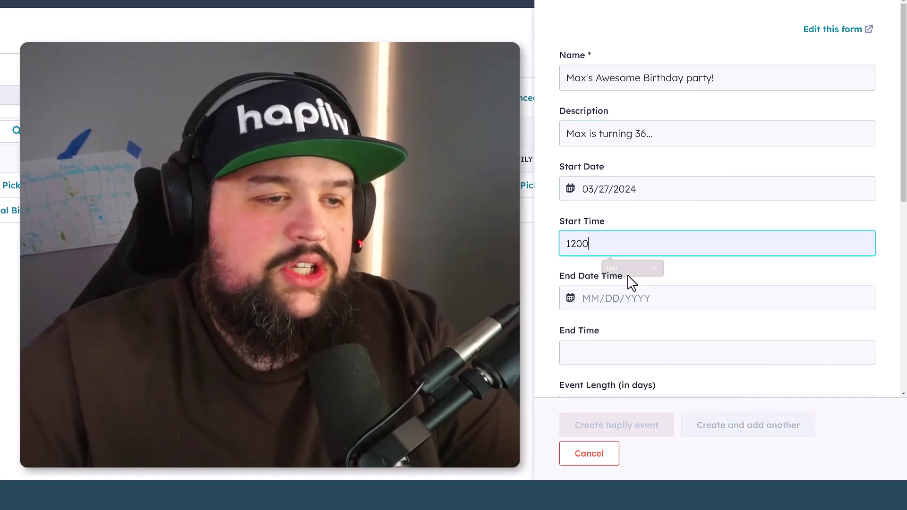
left_click(687, 302)
left_click(656, 217)
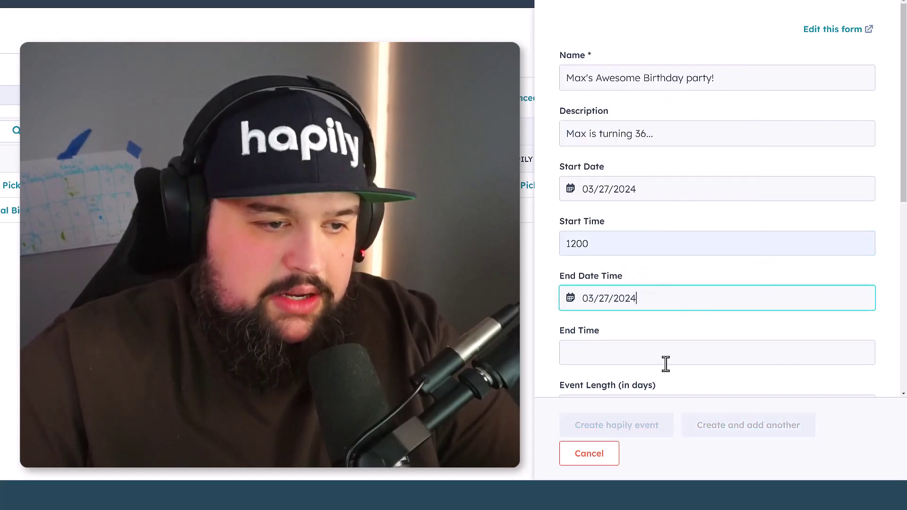
left_click(661, 354)
left_click(634, 407)
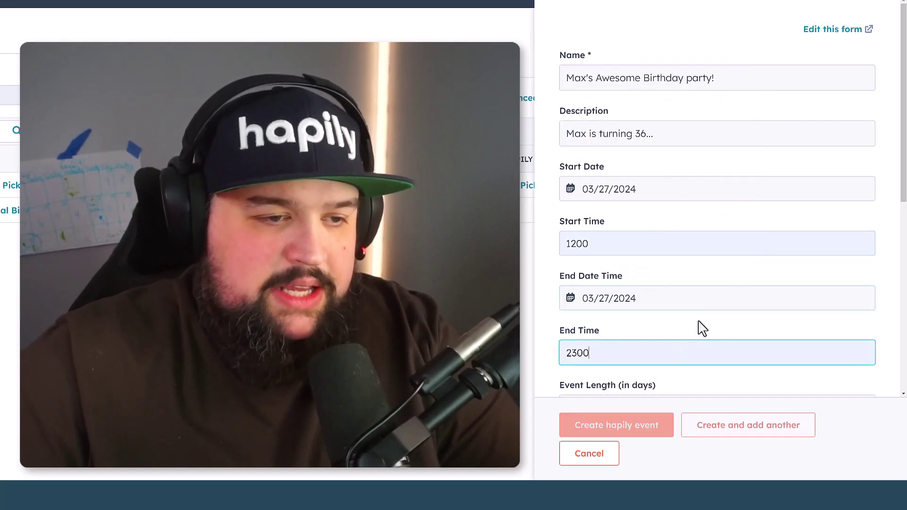
Set Event Length to 1 and mark the event as a single-session event
scroll(699, 328, "down", 5)
left_click(638, 154)
type("1")
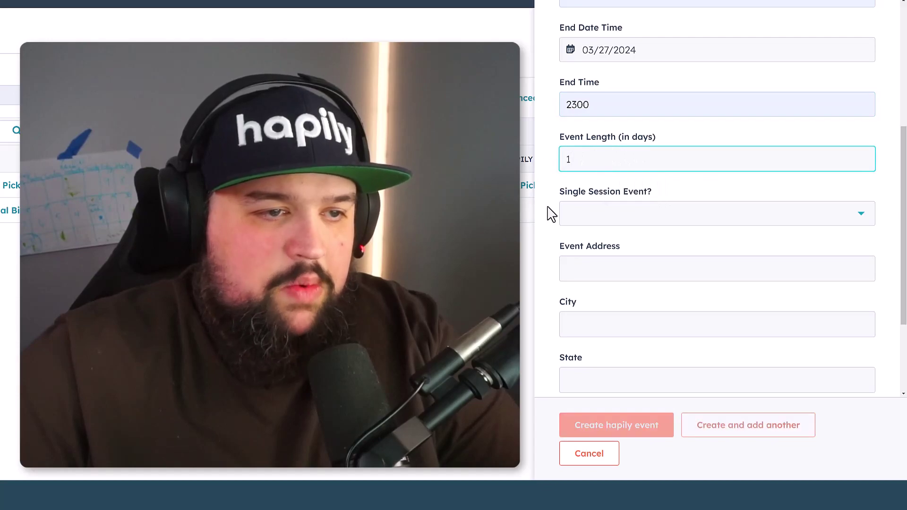
left_click(604, 220)
left_click(616, 273)
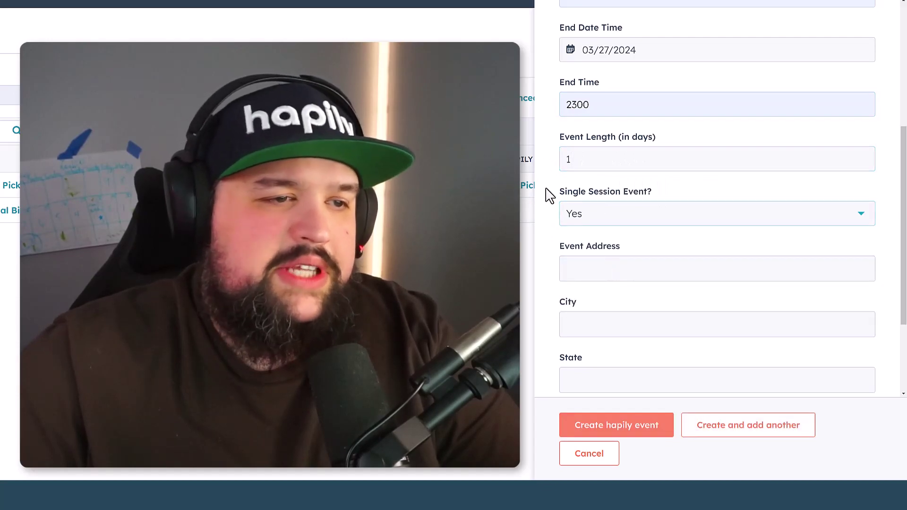
Enter the venue 123 Chucky Lane, Beverly, MA 12345, USA, and create the event
scroll(551, 222, "down", 3)
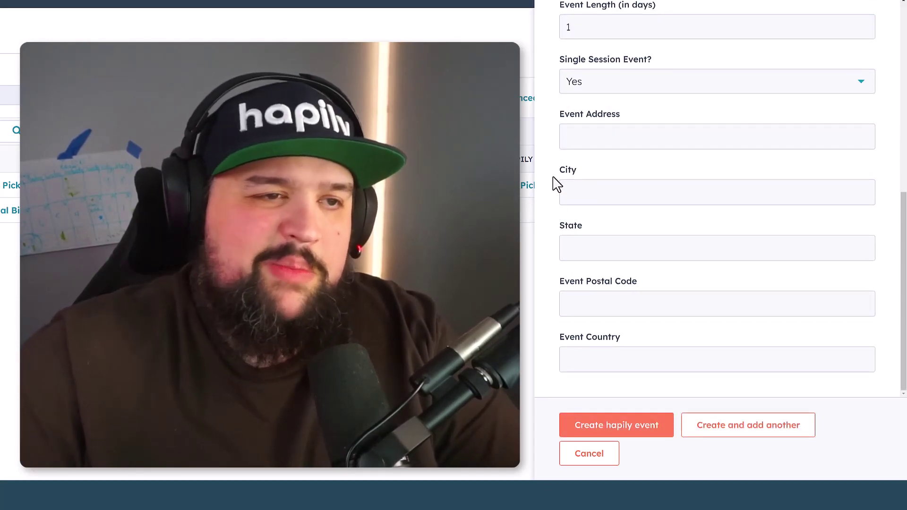
left_click(604, 141)
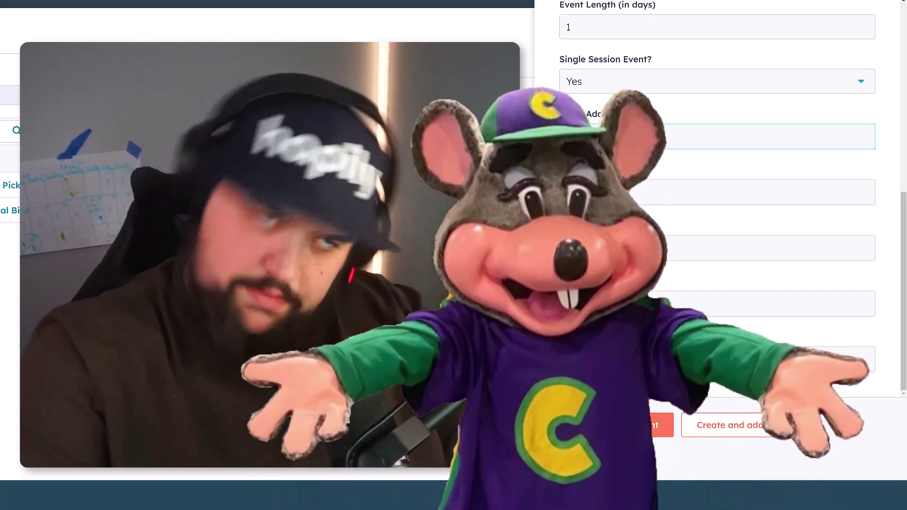
type("123")
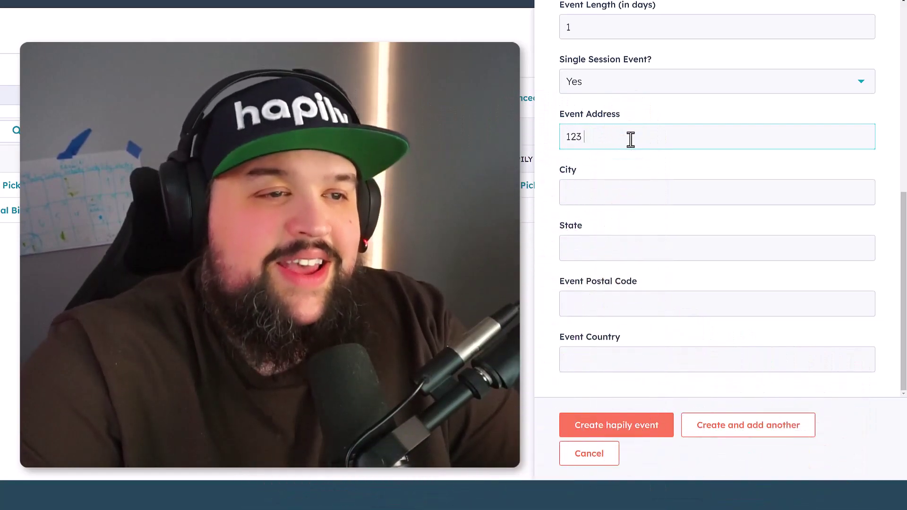
type(" Chucky Lane")
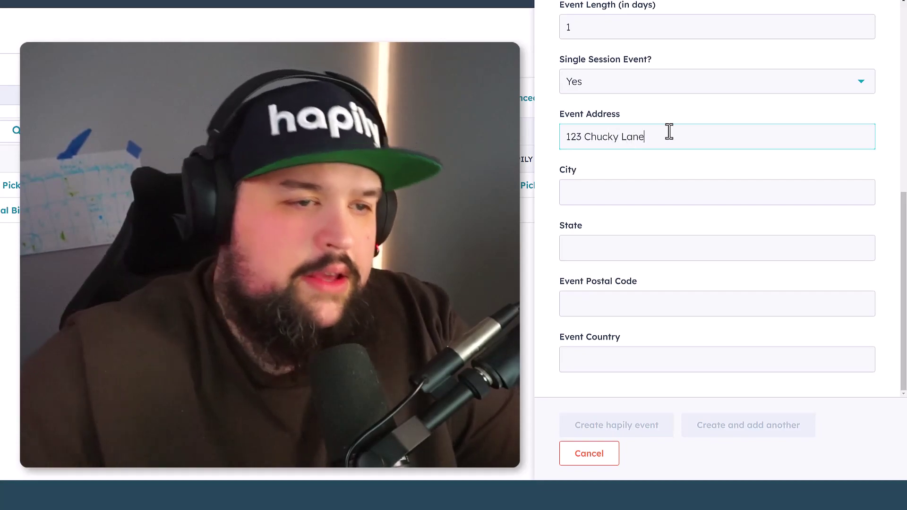
type("Beverly")
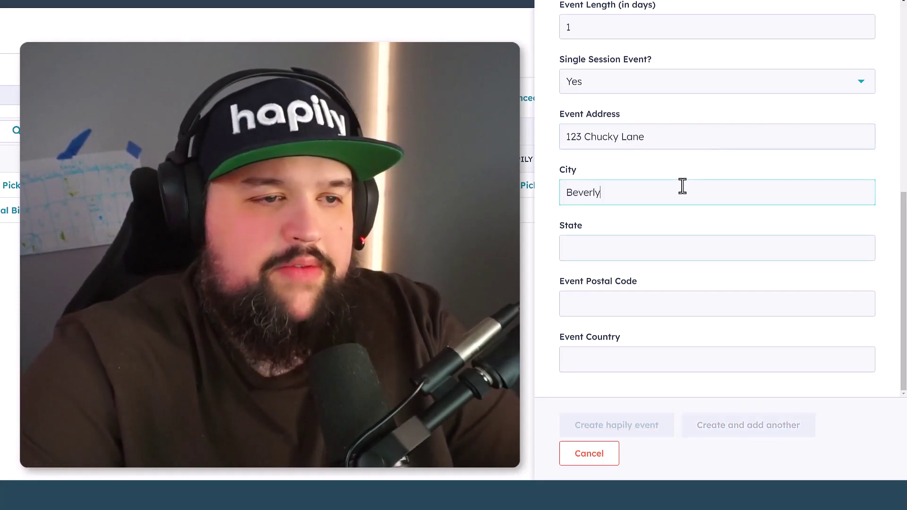
key("Tab")
type("MA")
left_click(654, 302)
type("12345")
left_click(617, 364)
type("USA")
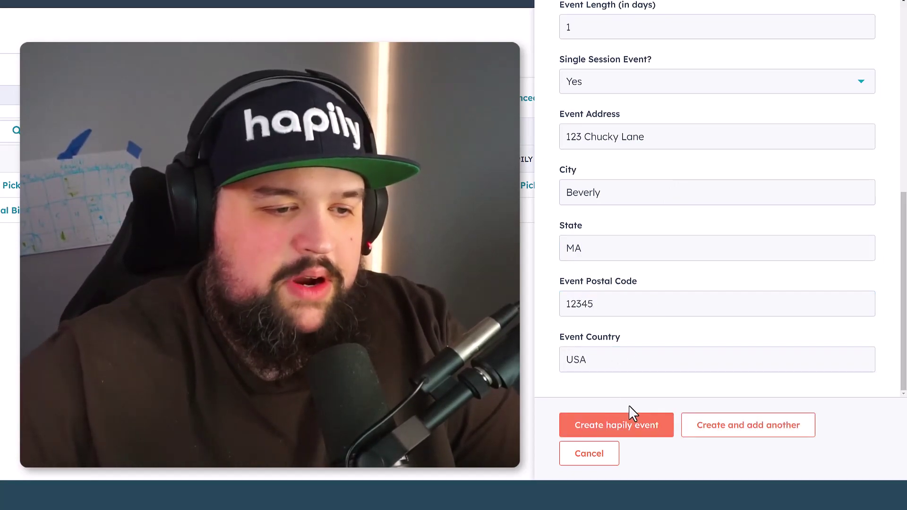
left_click(635, 427)
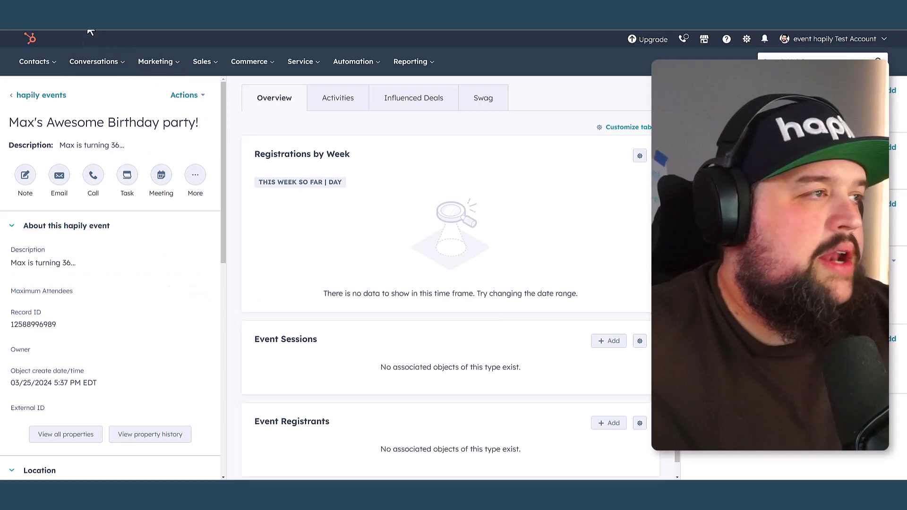
Check the website schedule in a new tab, then refresh the event record to show its session
key("ctrl+t")
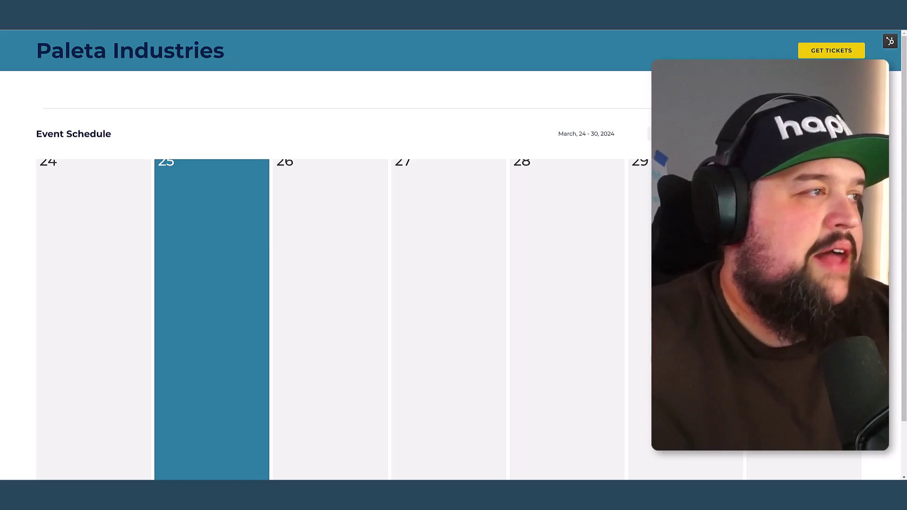
key("ctrl+w")
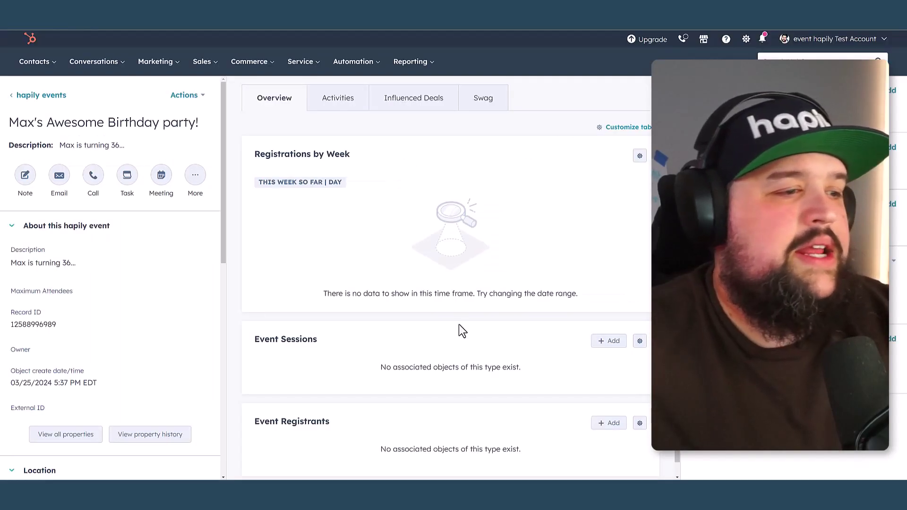
scroll(457, 356, "down", 1)
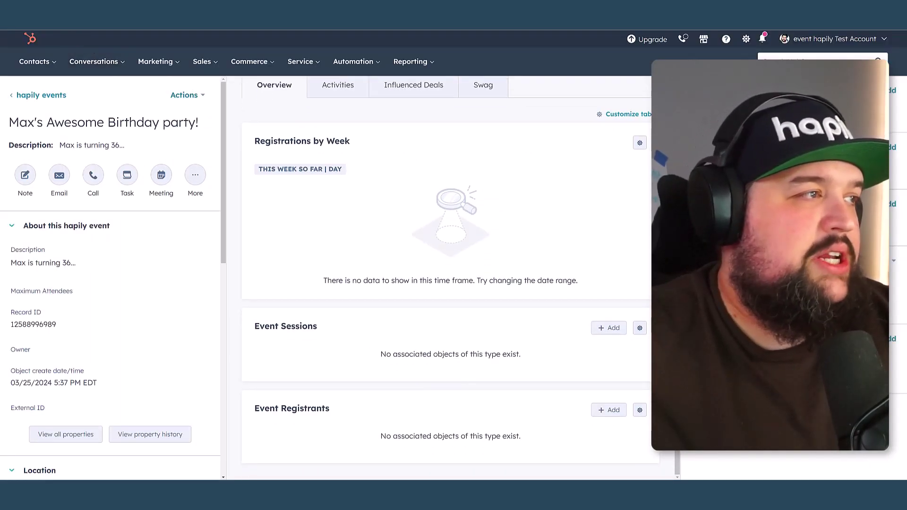
key("F5")
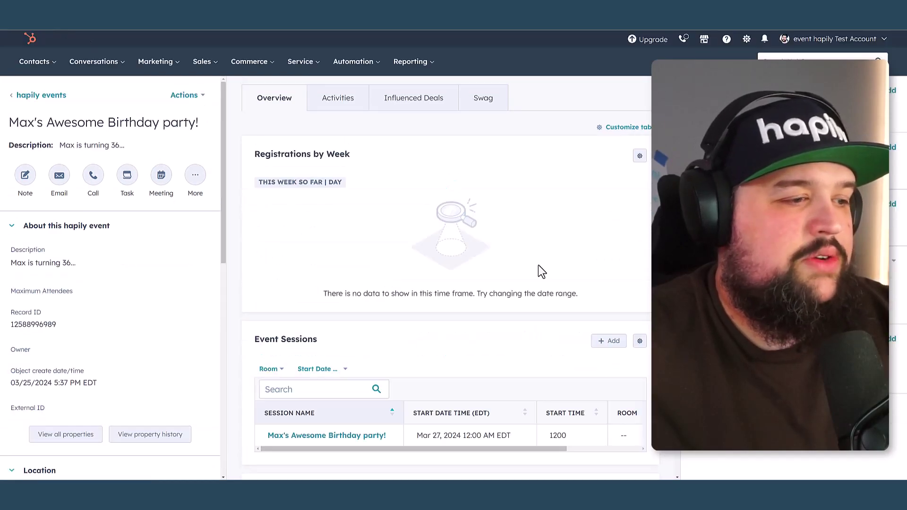
scroll(535, 338, "down", 2)
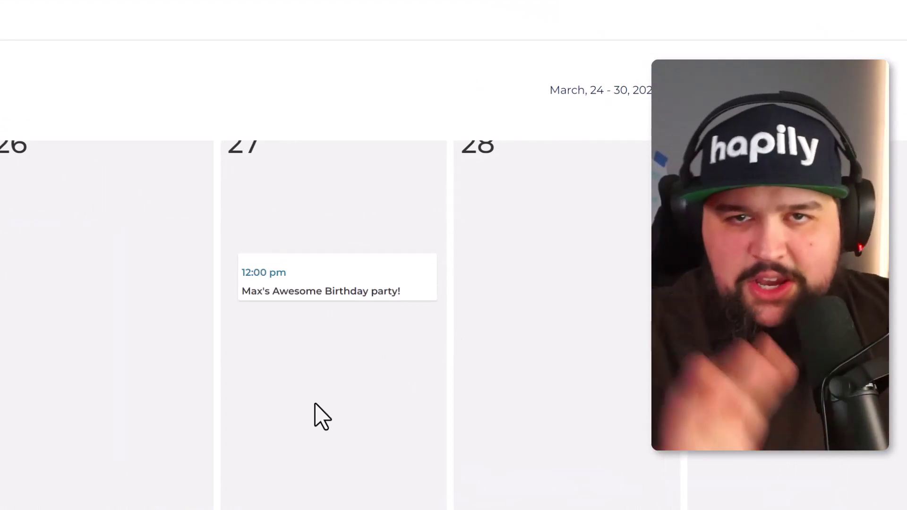
Open the March 27 birthday party's details on the event website schedule
left_click(333, 286)
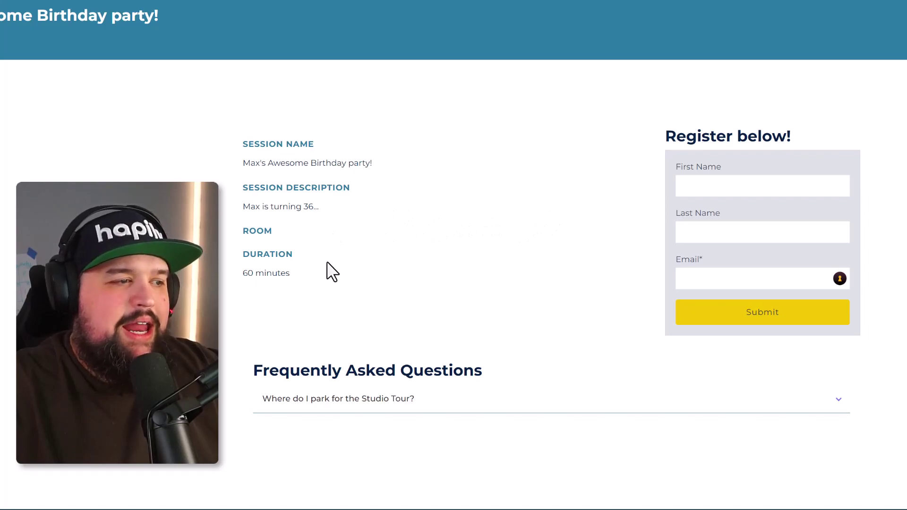
Register a contact for the party with autofilled first name, last name and e-mail, and submit
left_click(728, 191)
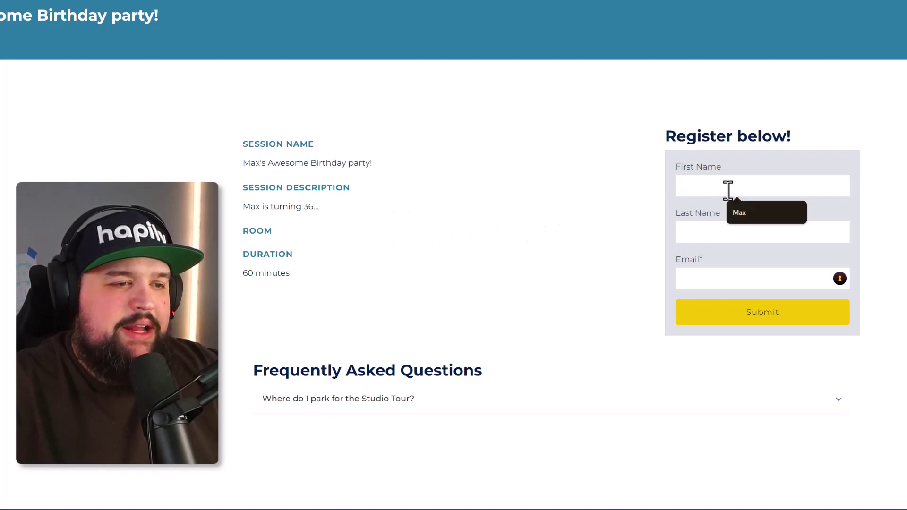
left_click(761, 210)
left_click(753, 235)
left_click(760, 261)
left_click(755, 286)
left_click(759, 305)
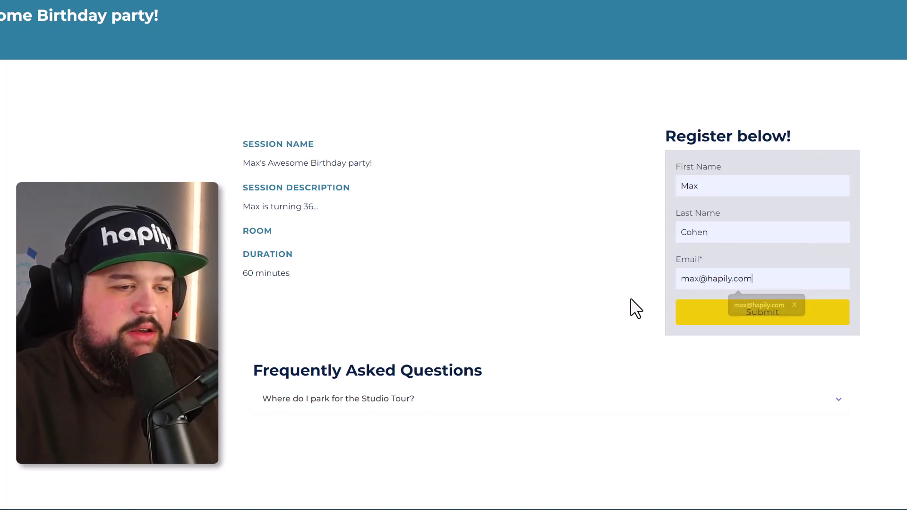
left_click(760, 321)
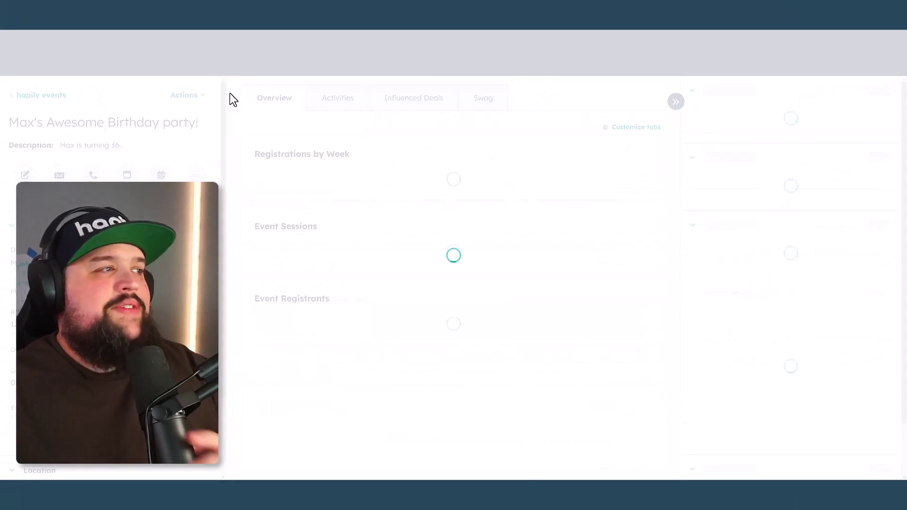
Scroll to the Event Sessions card and open the birthday party session record
scroll(644, 265, "down", 5)
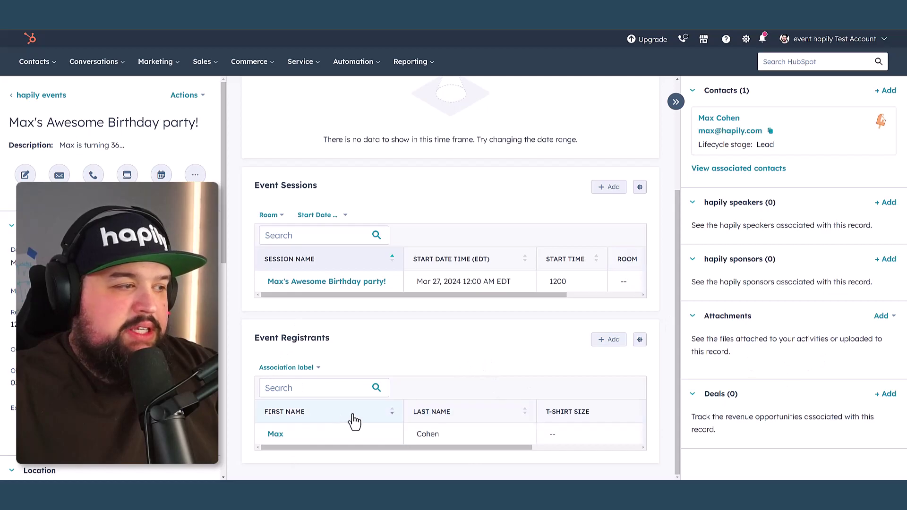
mouse_move(377, 281)
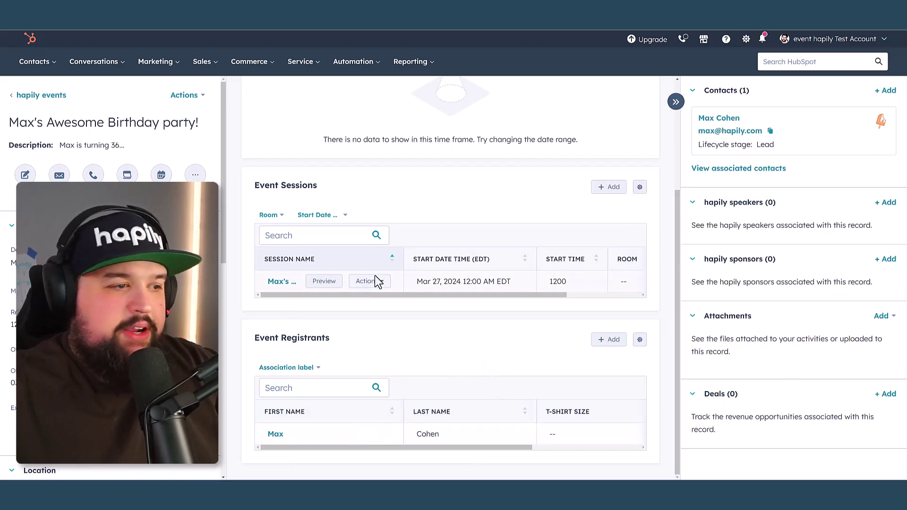
left_click(282, 282)
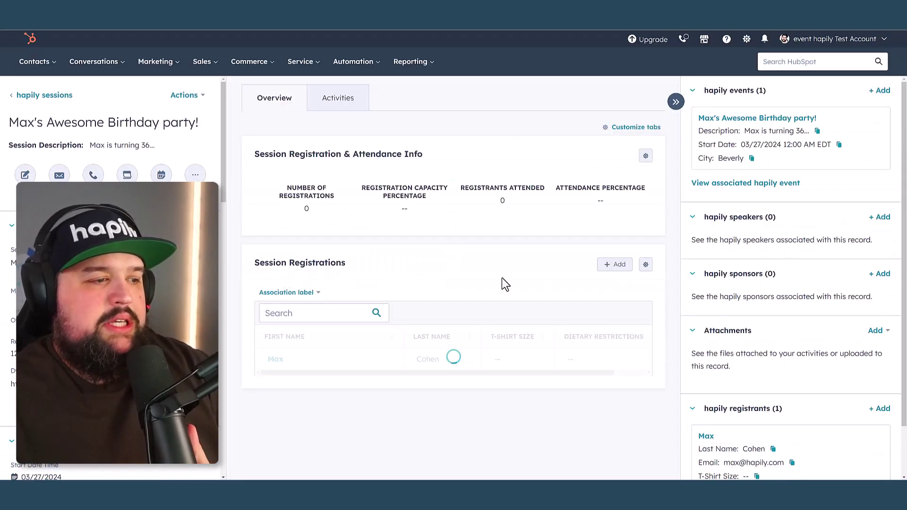
Scroll through the birthday party session record to review it
scroll(827, 378, "down", 2)
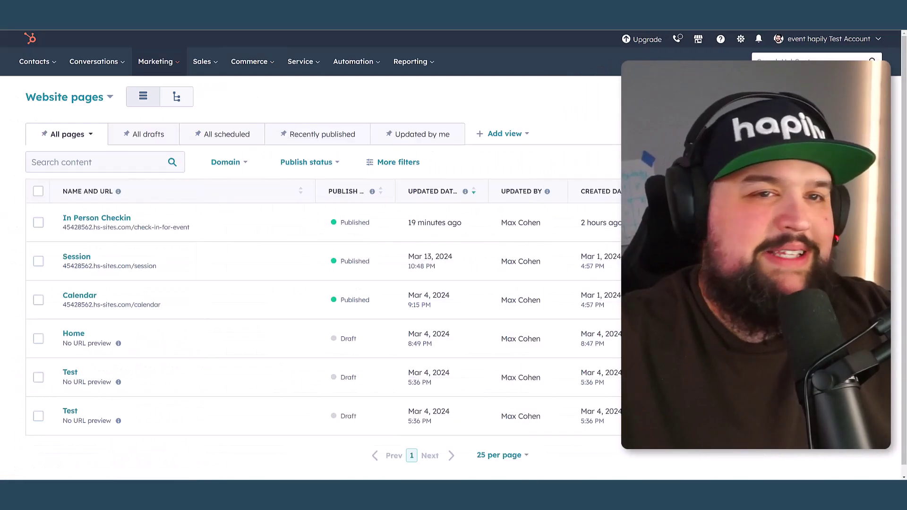
Open the In Person Checkin page in the editor and select its check-in module
left_click(97, 222)
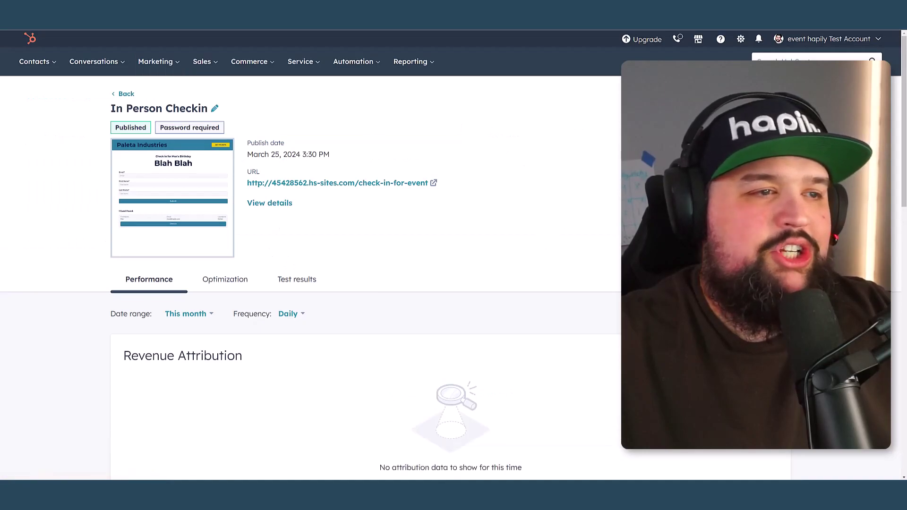
left_click(846, 94)
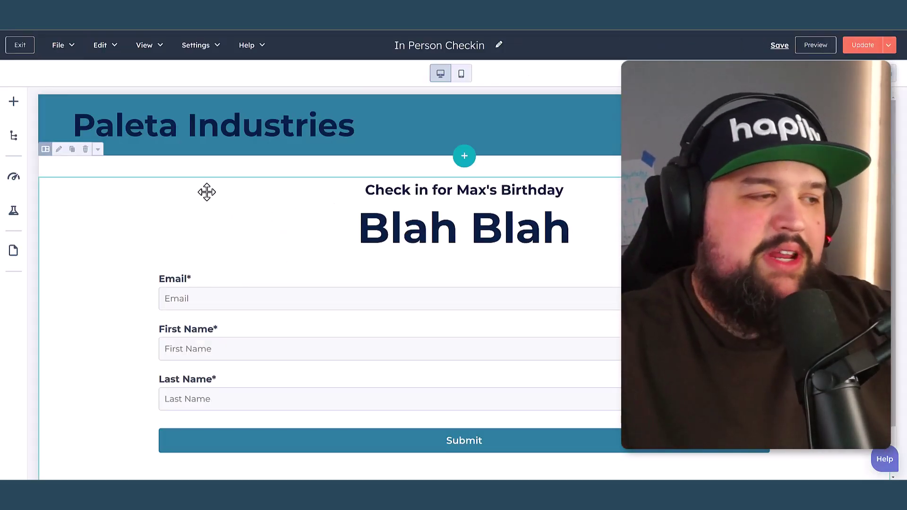
left_click(308, 233)
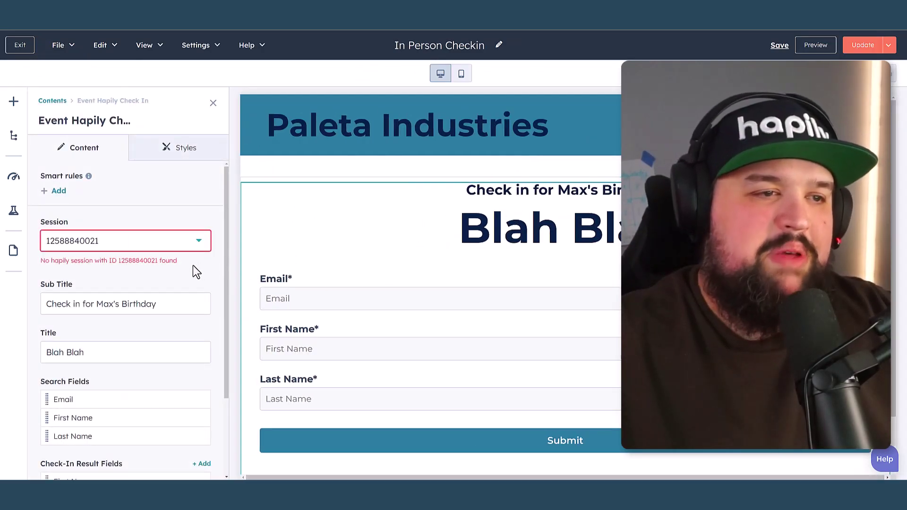
Link the module to the birthday party session, subtitle 'Check into Max's Birthday', title PIZZA!, and apply
left_click(199, 241)
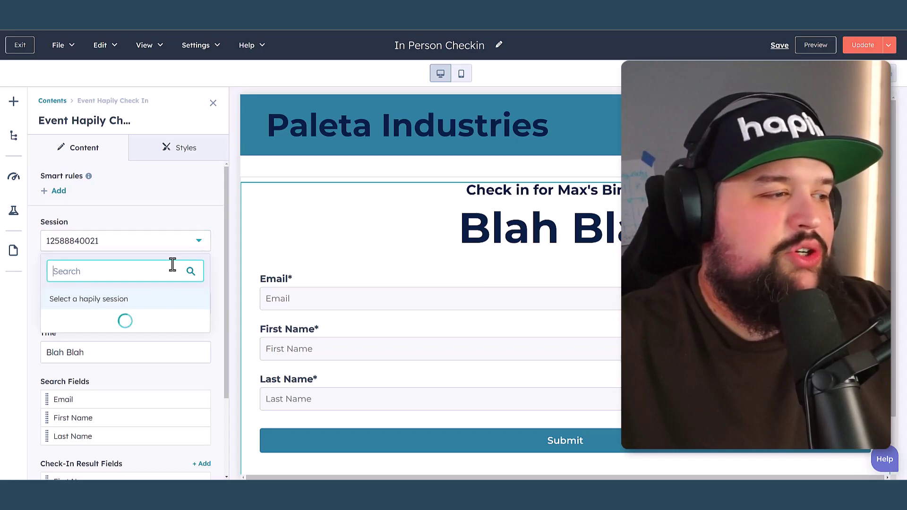
key("BackSpace")
type("max")
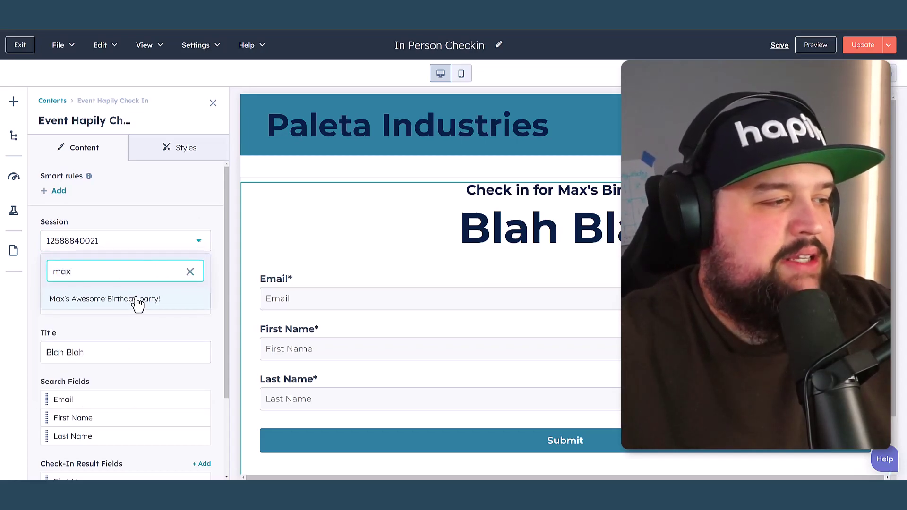
left_click(137, 301)
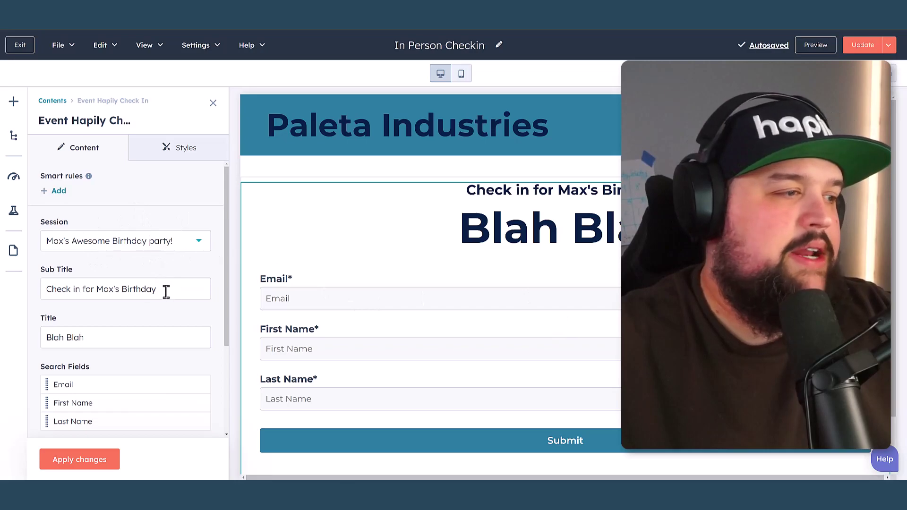
type("Chec")
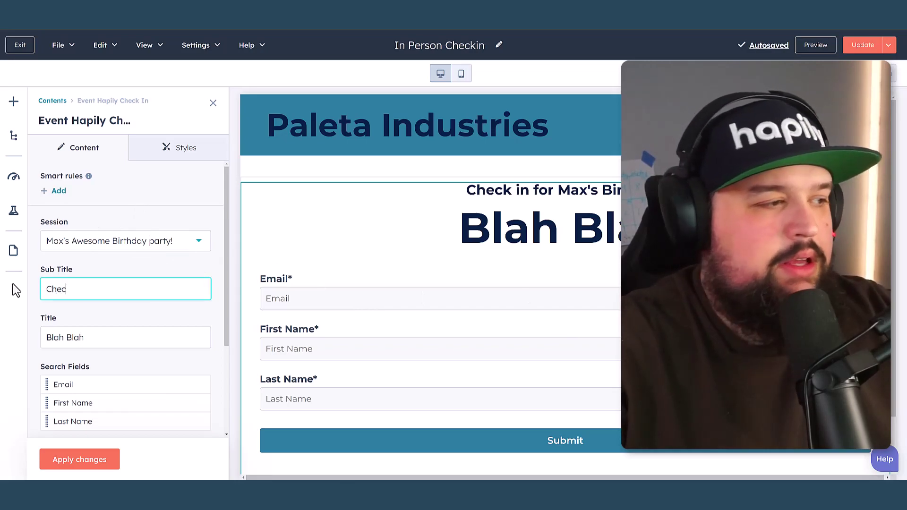
type("k into Max's Birthday")
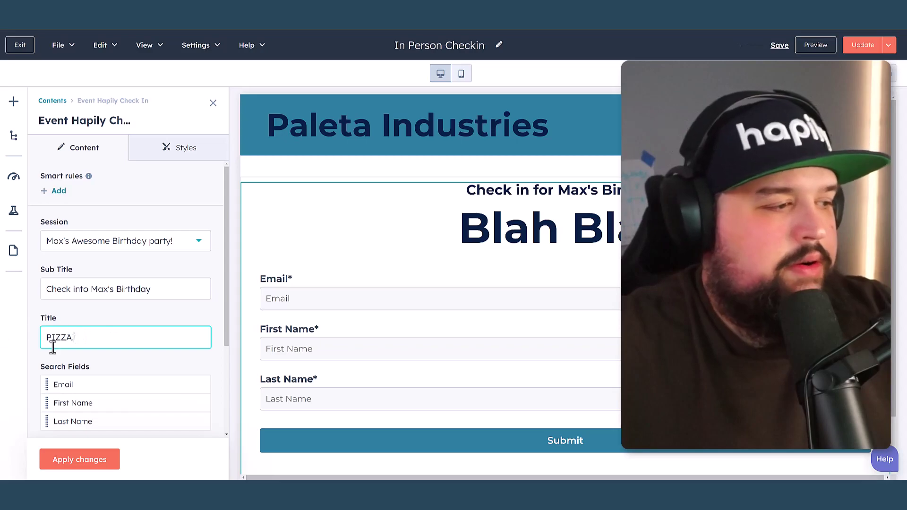
scroll(89, 373, "down", 3)
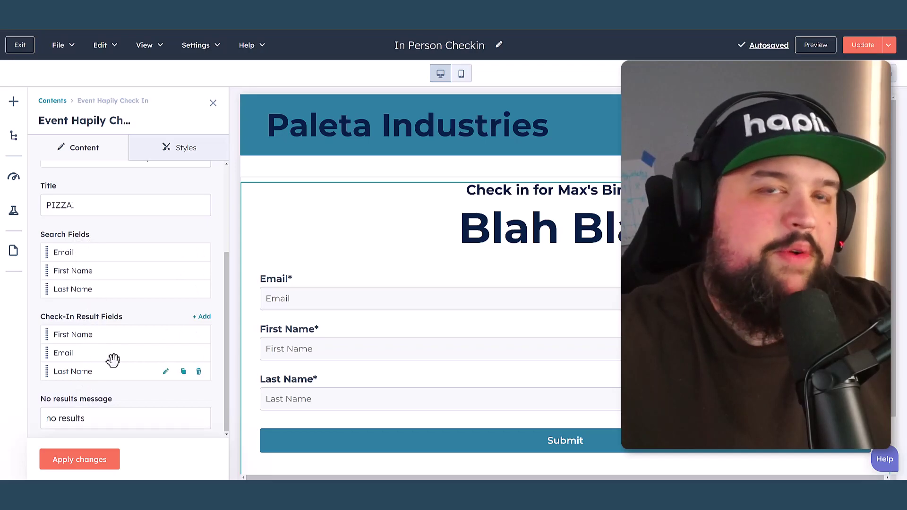
left_click(97, 465)
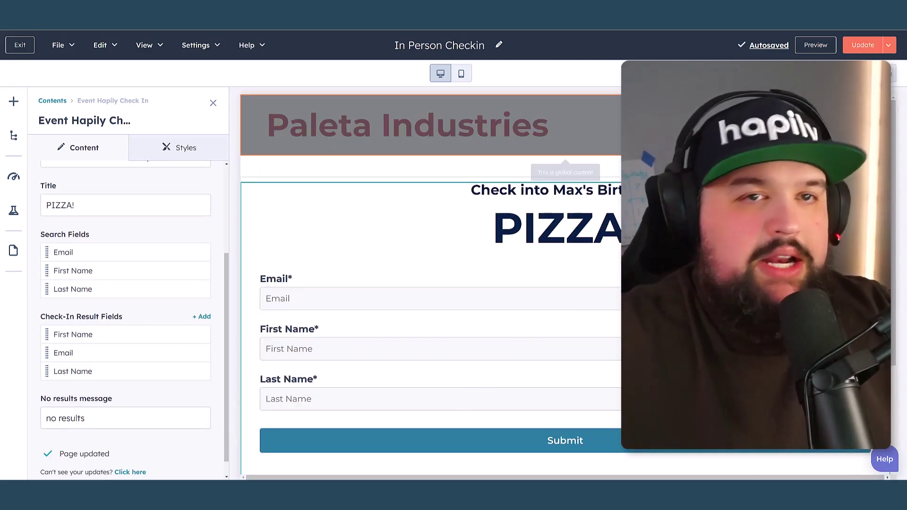
Publish the updated In Person Checkin page and preview the live page
left_click(863, 45)
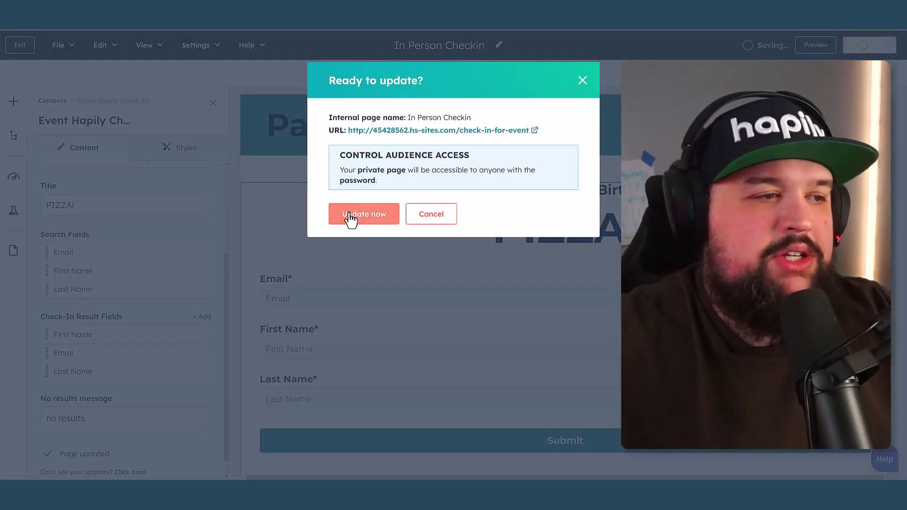
left_click(350, 215)
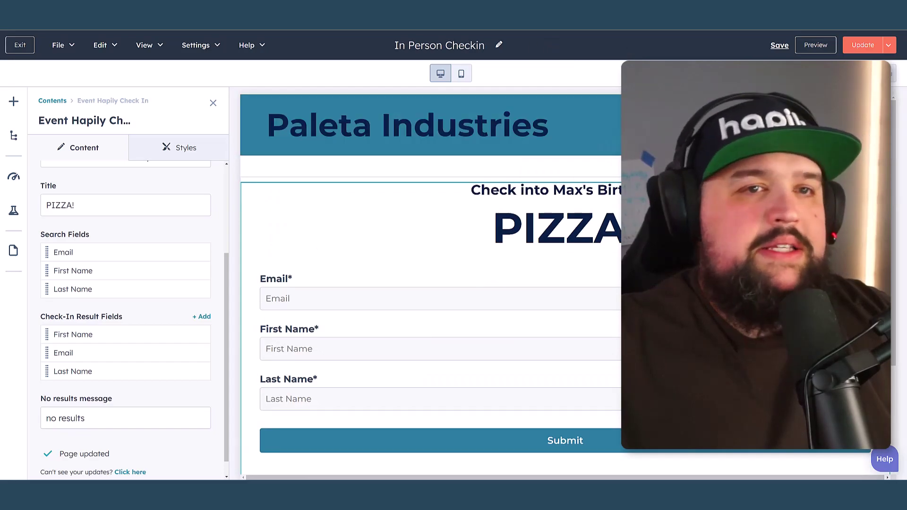
left_click(816, 45)
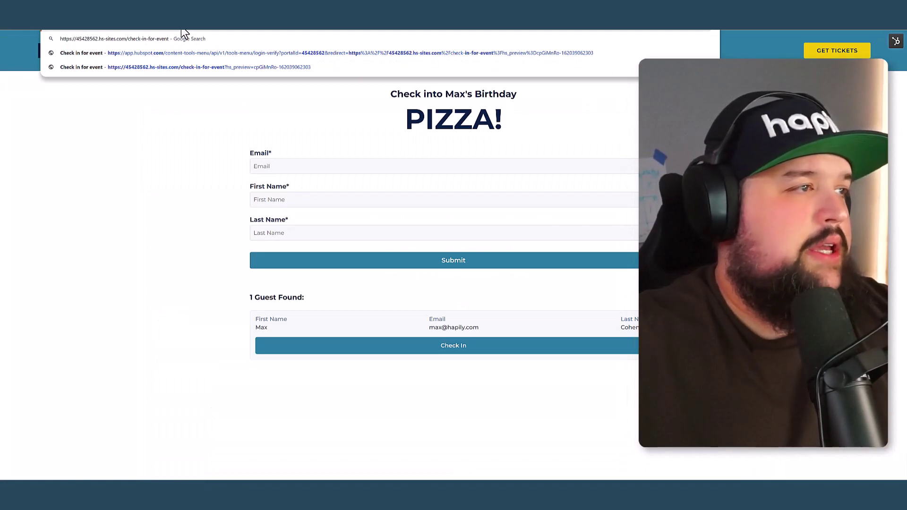
Dismiss the address suggestions on the phone to reveal the PIZZA! check-in page
key("Escape")
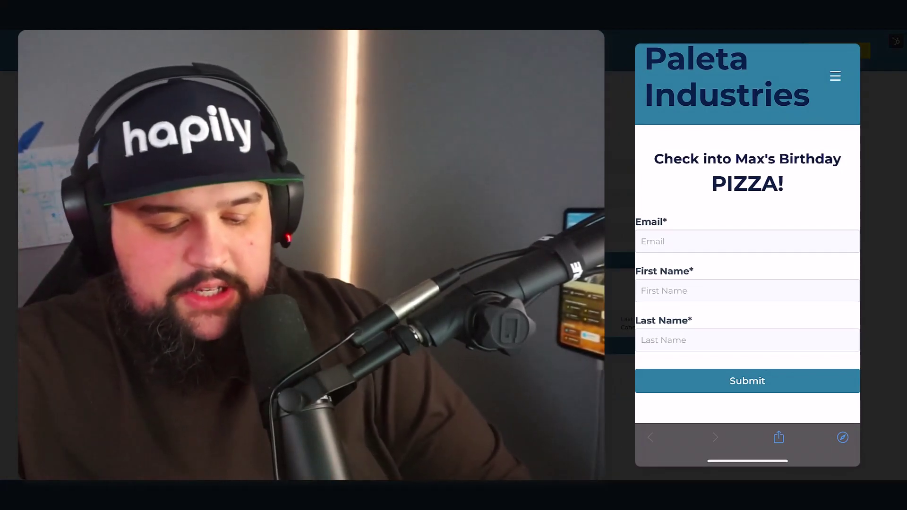
Enter the guest's email in the phone's check-in form, fixing the typo at its end
left_click(748, 241)
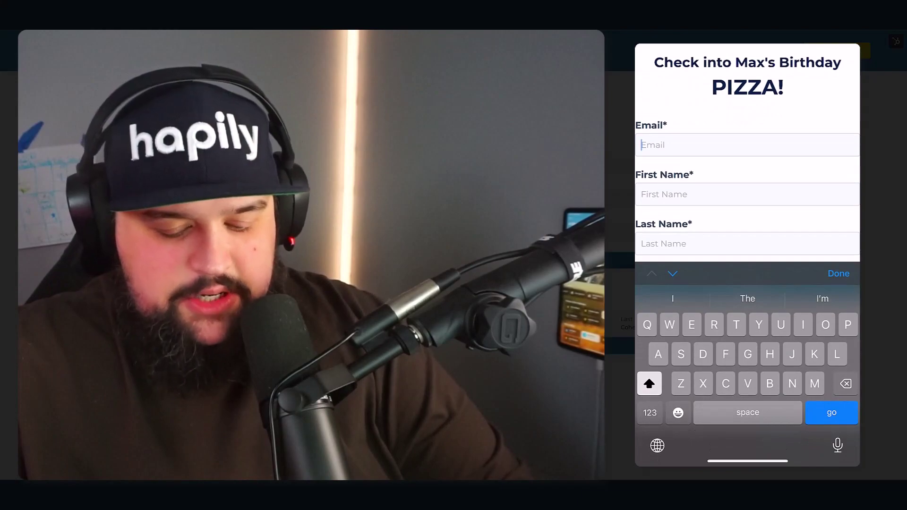
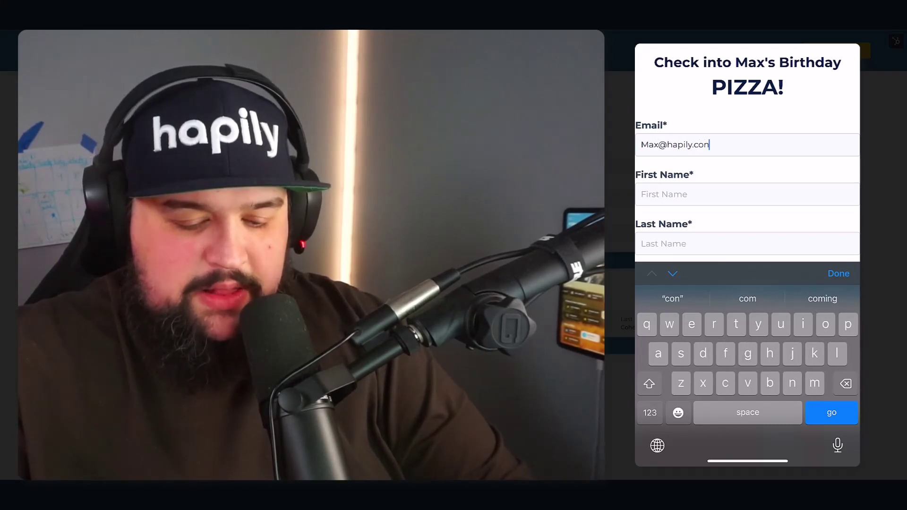
left_click(839, 274)
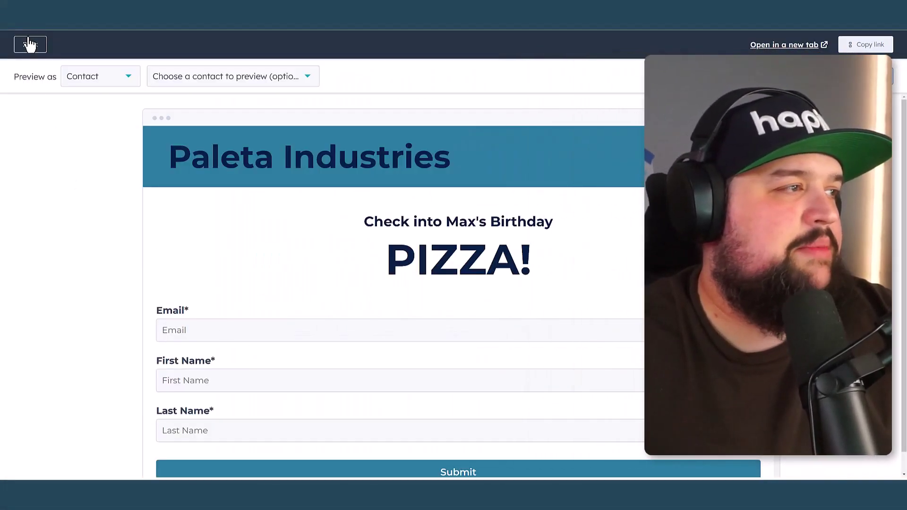
Exit the page editor and open the birthday party event's session record under hapily events
left_click(30, 44)
left_click(20, 45)
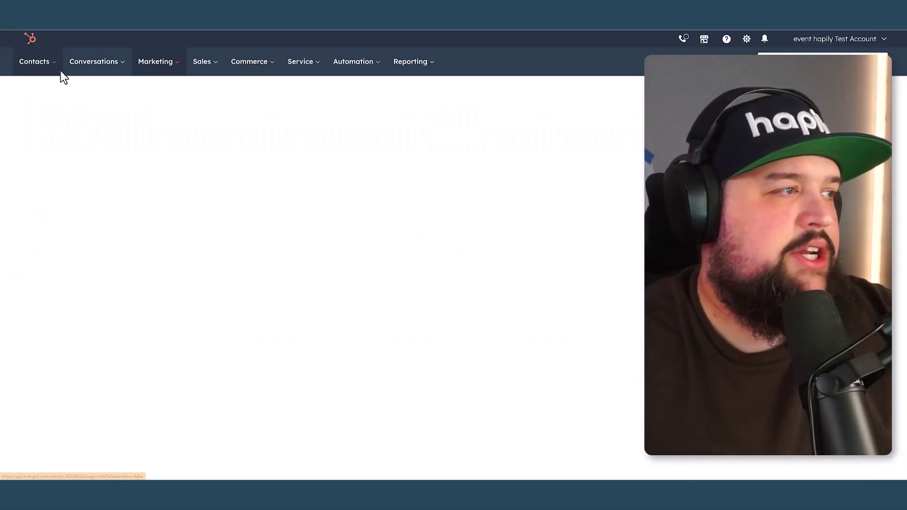
mouse_move(38, 64)
mouse_move(61, 176)
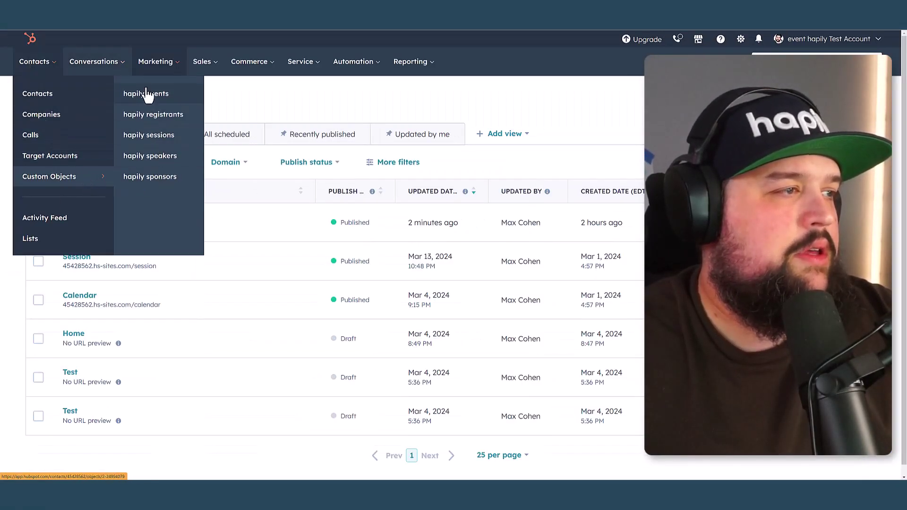
left_click(147, 95)
left_click(116, 228)
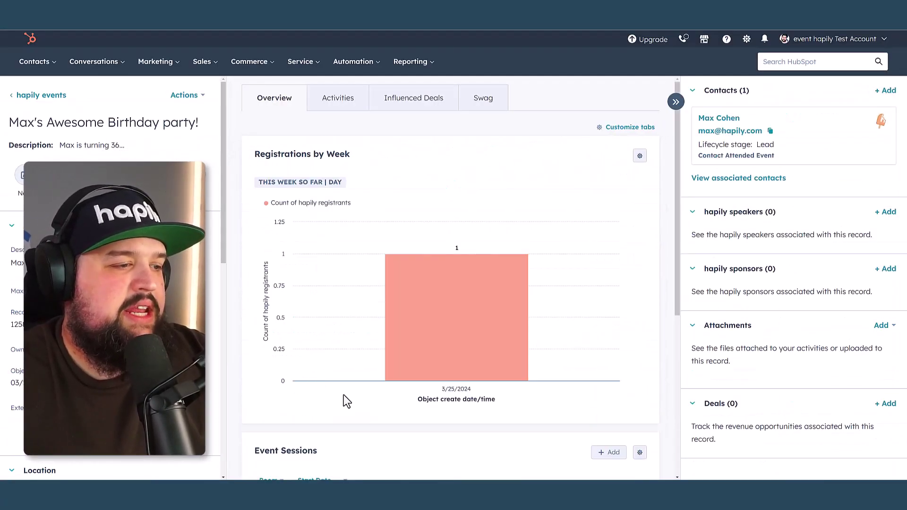
scroll(336, 309, "down", 5)
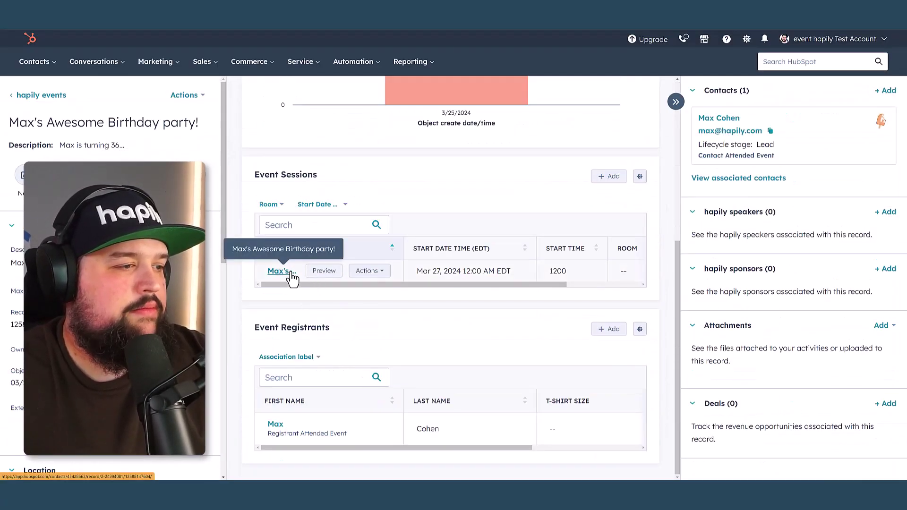
left_click(281, 272)
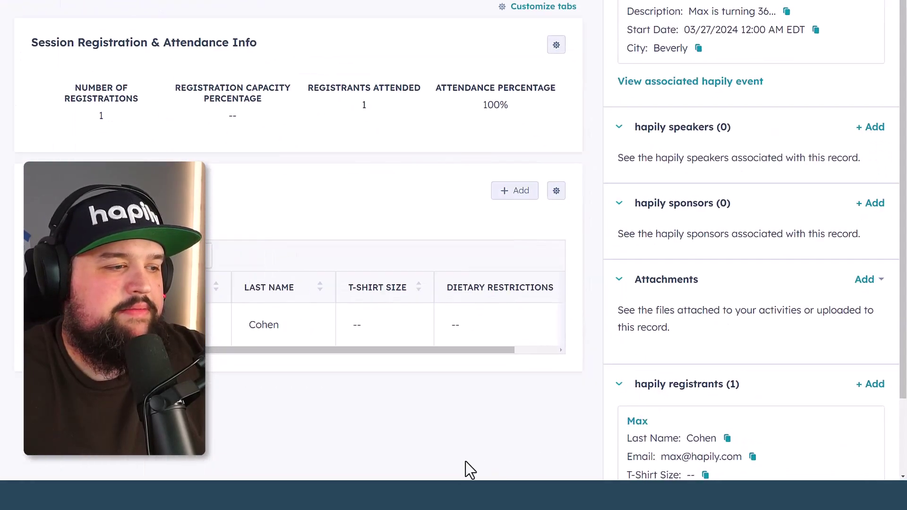